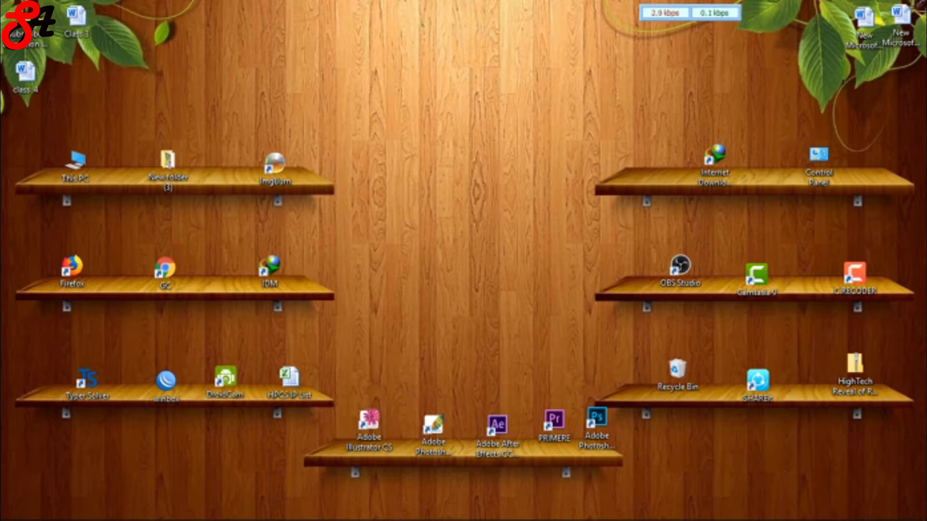
# - Switch to Adobe Photoshop and create a new 1920 × 1080 pixel RGB document at 300 pixels/inch with a white background
pyautogui.click(136, 513)
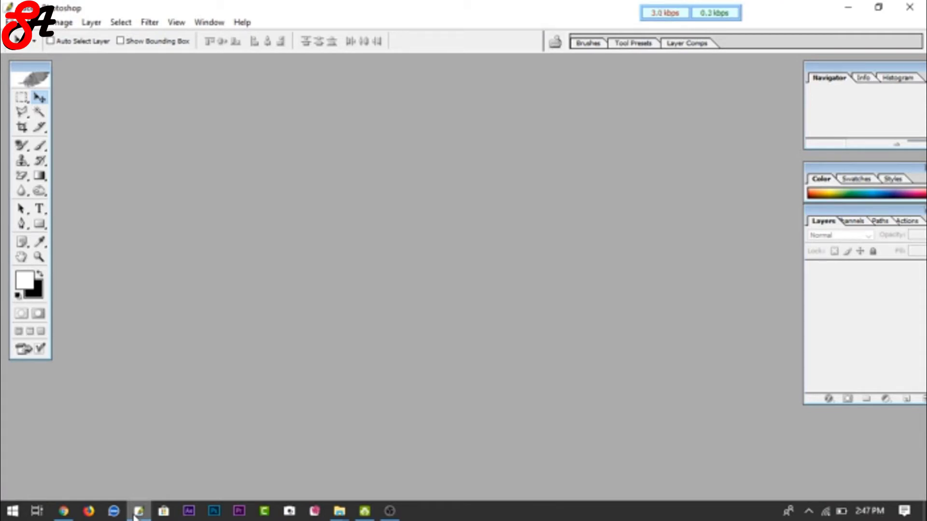
pyautogui.hotkey('ctrl', 'n')
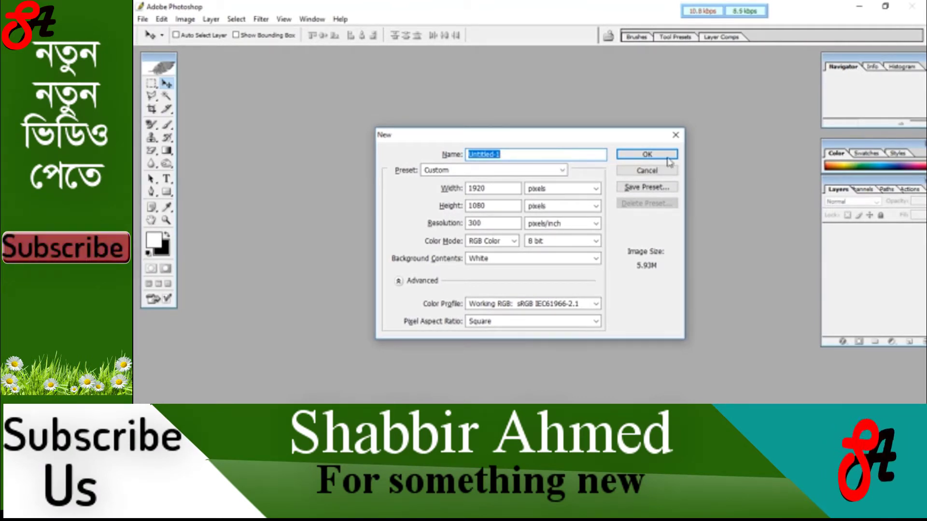
pyautogui.click(647, 154)
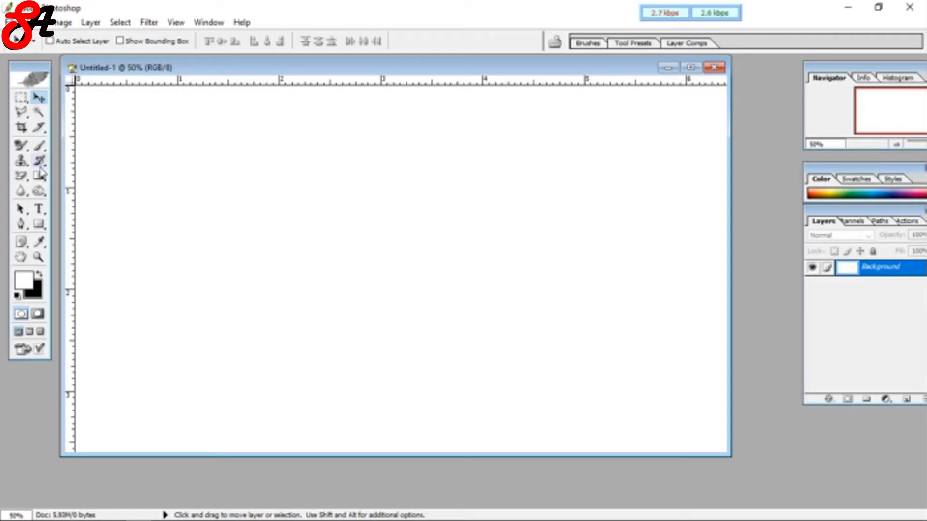
# - Activate the Brush tool and open its brush preset picker
pyautogui.press('b')
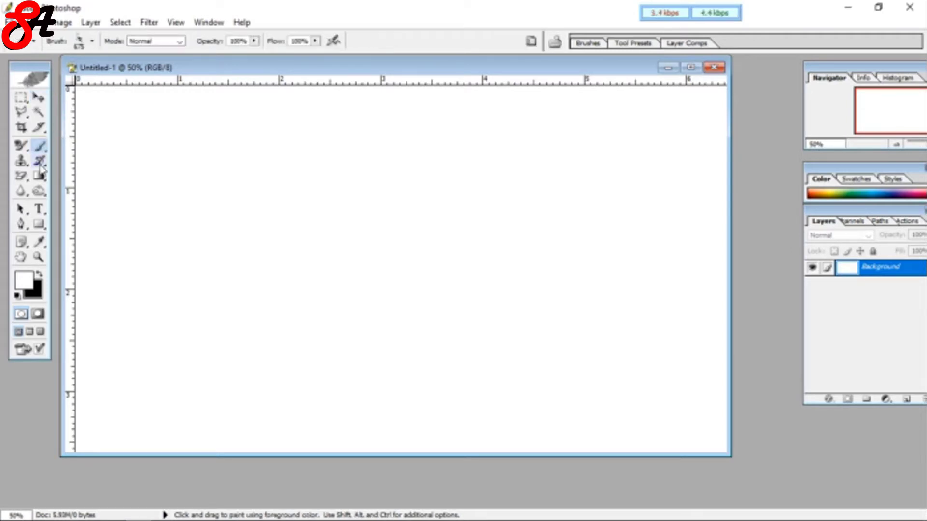
pyautogui.click(91, 42)
pyautogui.click(172, 65)
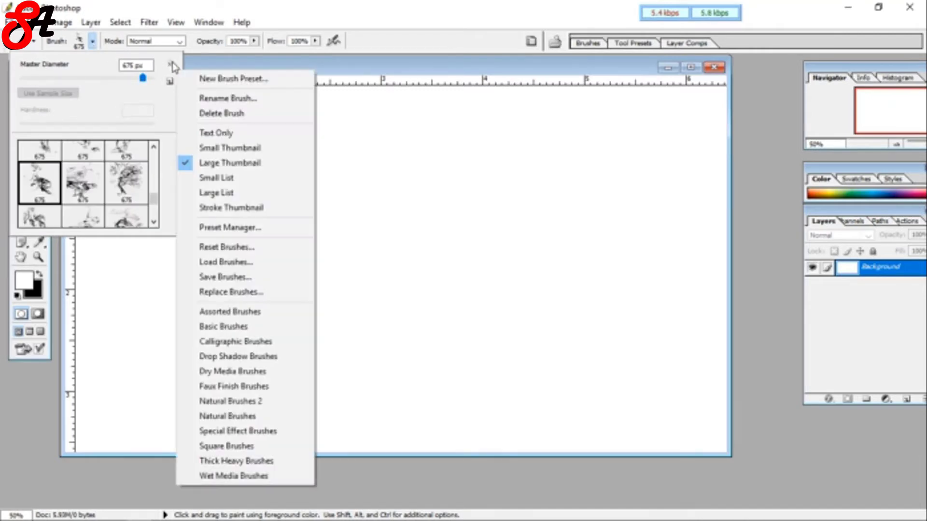
pyautogui.click(227, 262)
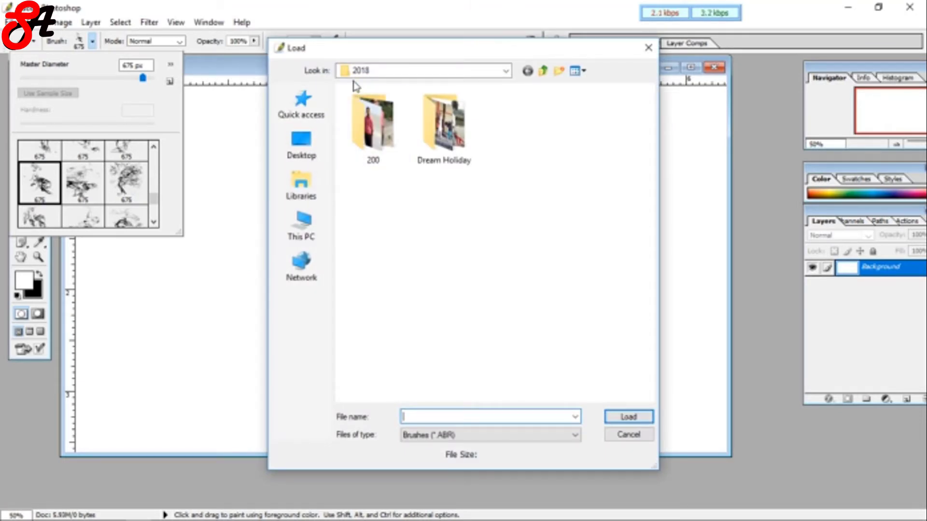
pyautogui.click(301, 146)
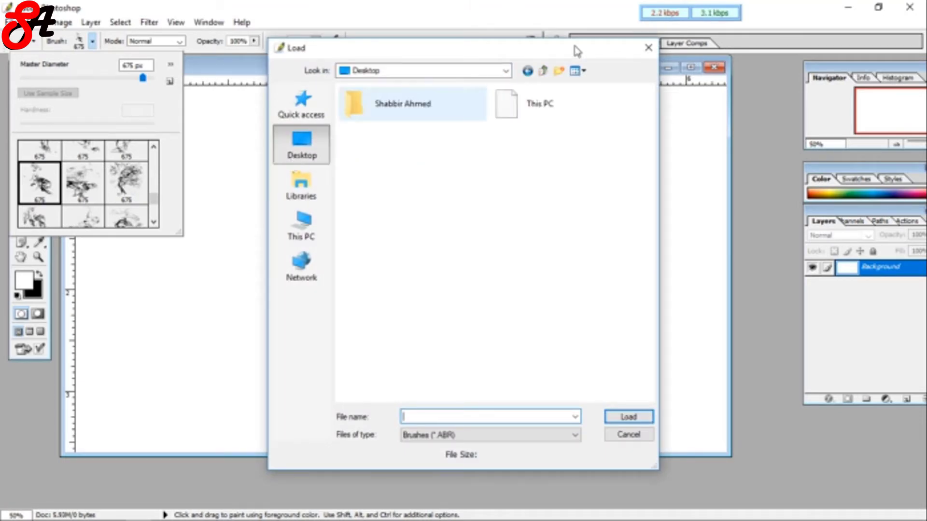
pyautogui.click(647, 46)
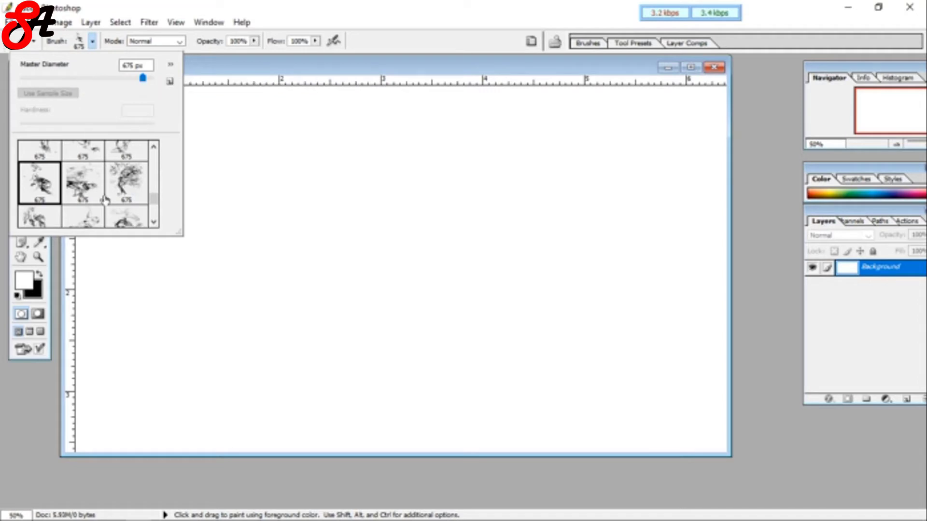
# - Choose a 675 px smoke brush preset from further down the list and enlarge the brush to 1300 px
pyautogui.scroll(-1, 95, 188)
pyautogui.scroll(-1, 96, 188)
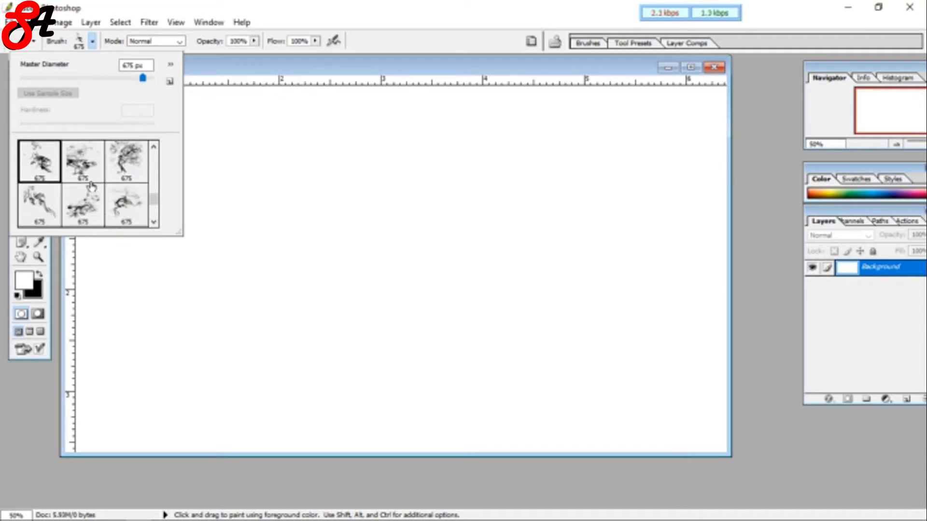
pyautogui.scroll(-1, 104, 194)
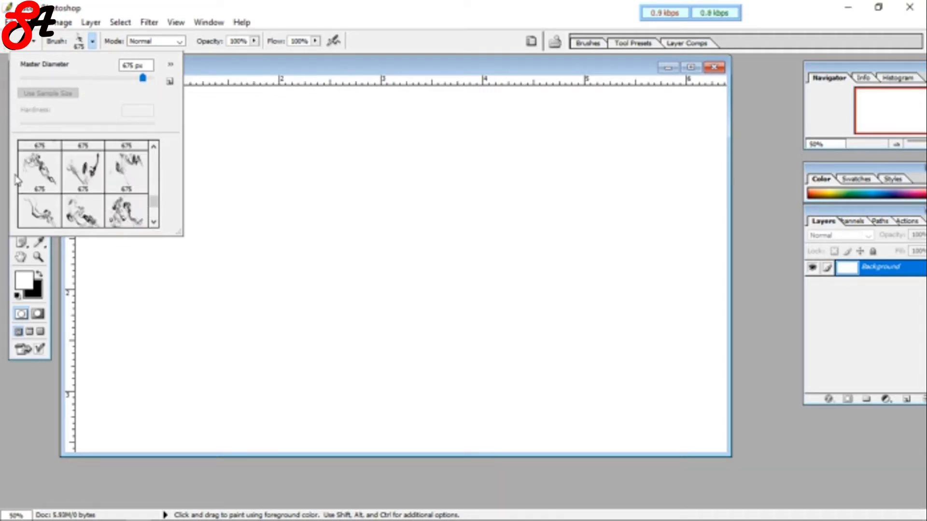
pyautogui.click(41, 178)
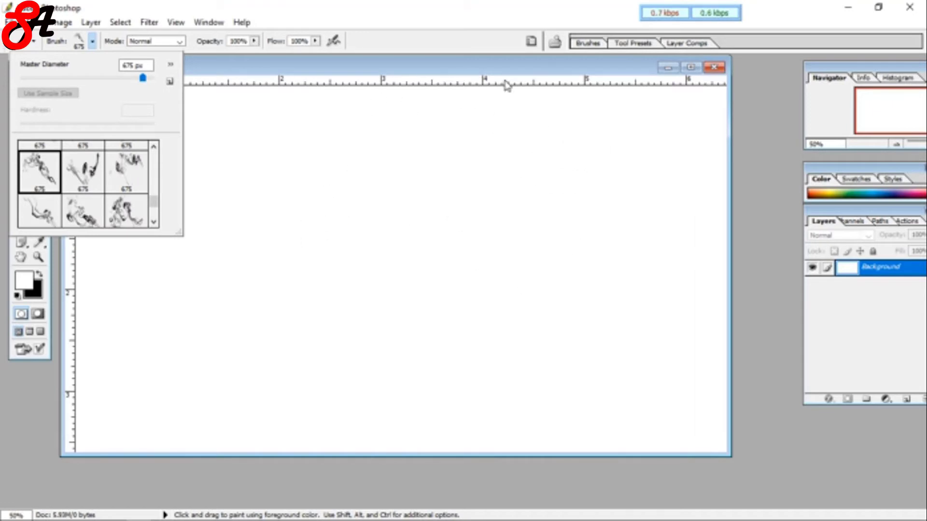
pyautogui.click(515, 64)
pyautogui.press(']')
pyautogui.press(']')
pyautogui.press(']')
pyautogui.press(']')
pyautogui.press(']')
pyautogui.press(']')
pyautogui.press(']')
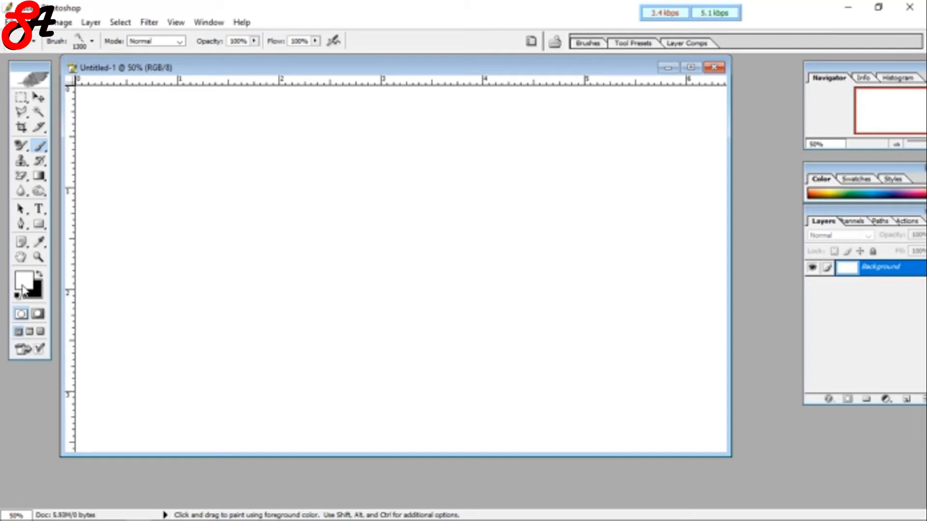
# - Make black the foreground colour and fill the Background layer with it
pyautogui.click(39, 276)
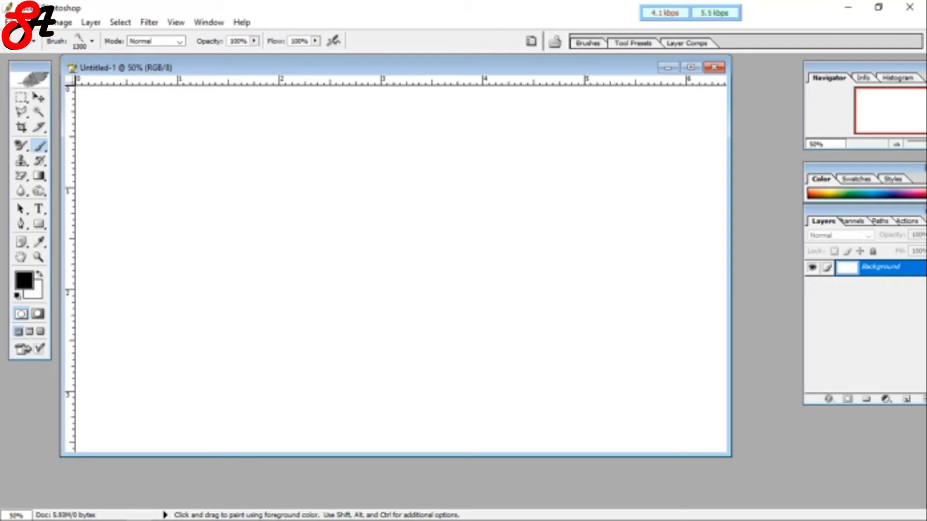
pyautogui.hotkey('alt', 'BackSpace')
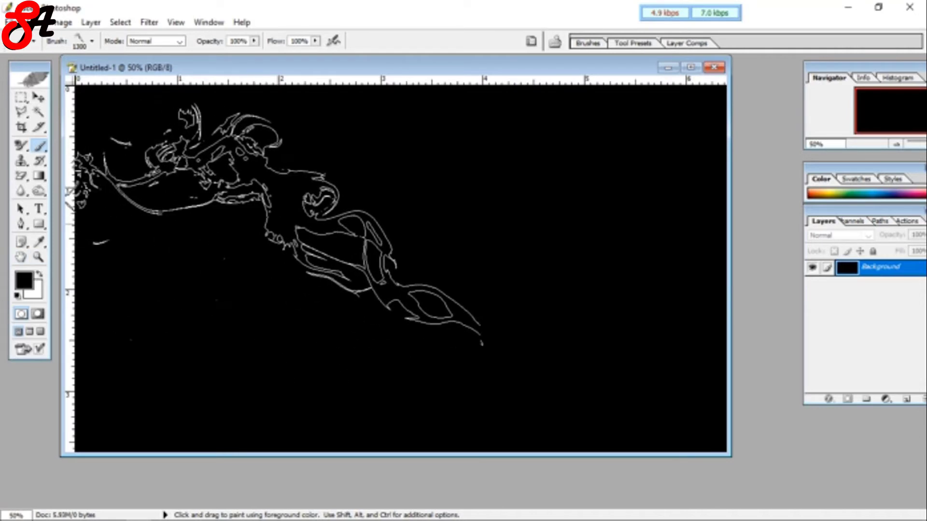
pyautogui.click(24, 280)
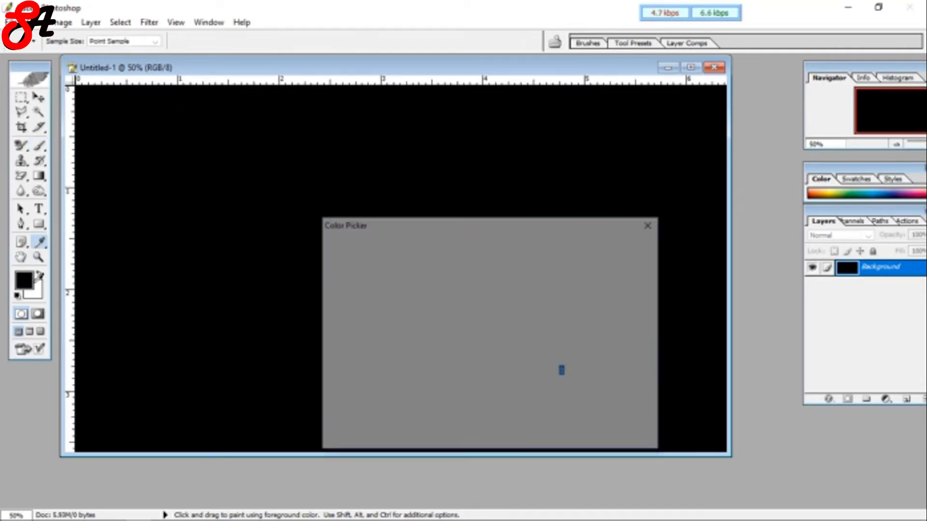
pyautogui.click(37, 295)
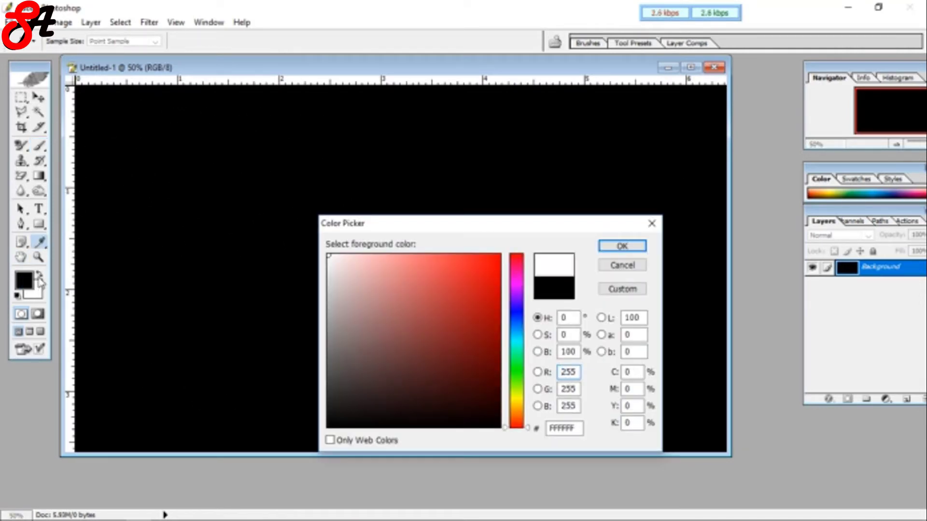
pyautogui.click(622, 265)
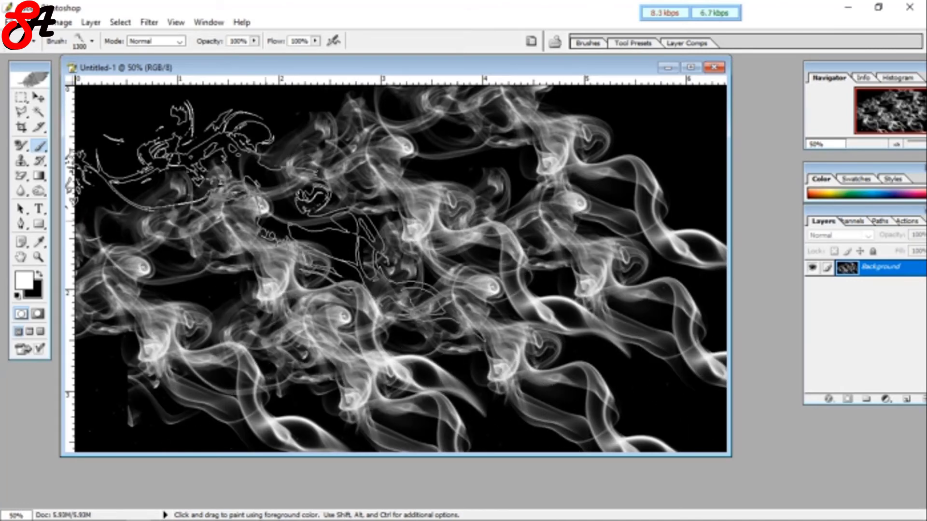
# - Stamp white smoke shapes across the black canvas with the 1300 px smoke brush, filling the empty upper-left area too
pyautogui.click(263, 209)
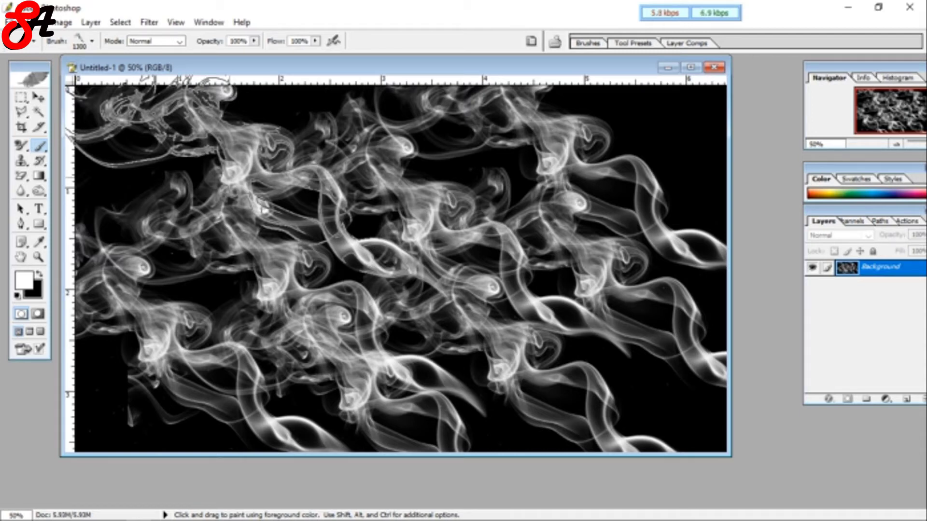
# - Add a new layer filled with white above the smoke, with the Background layer hidden
pyautogui.hotkey('ctrl', 'shift')
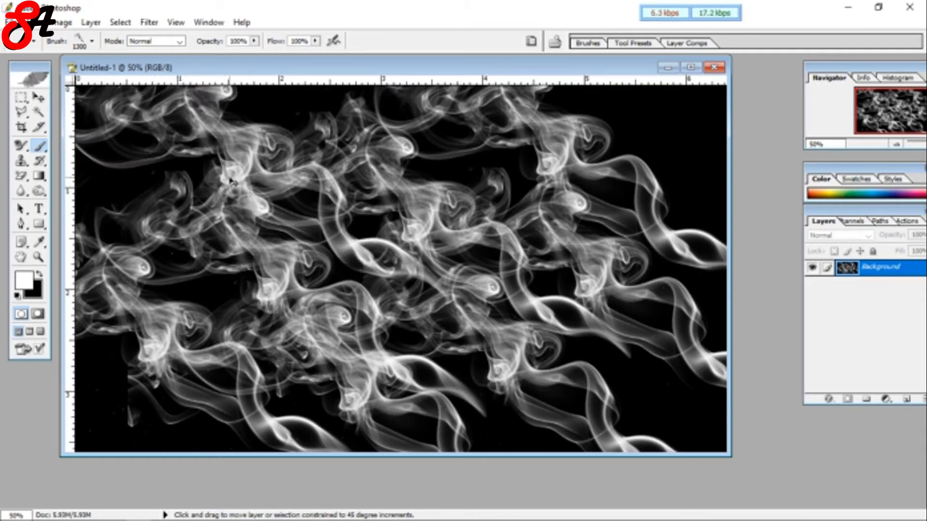
pyautogui.hotkey('ctrl', 'shift', 'n')
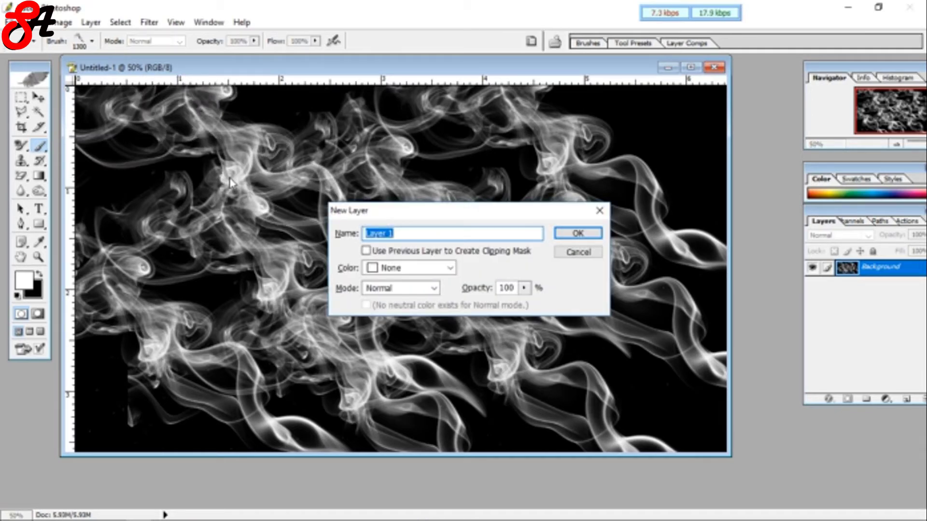
pyautogui.press('Return')
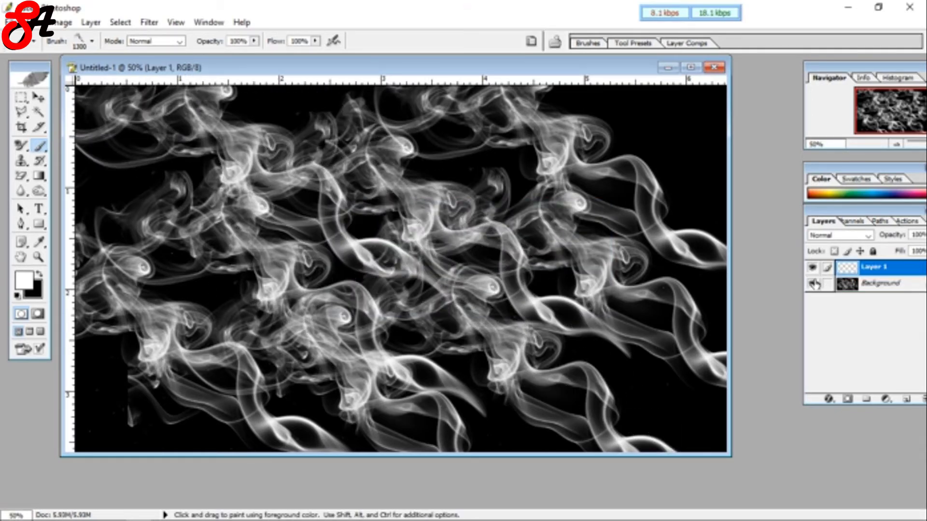
pyautogui.click(813, 284)
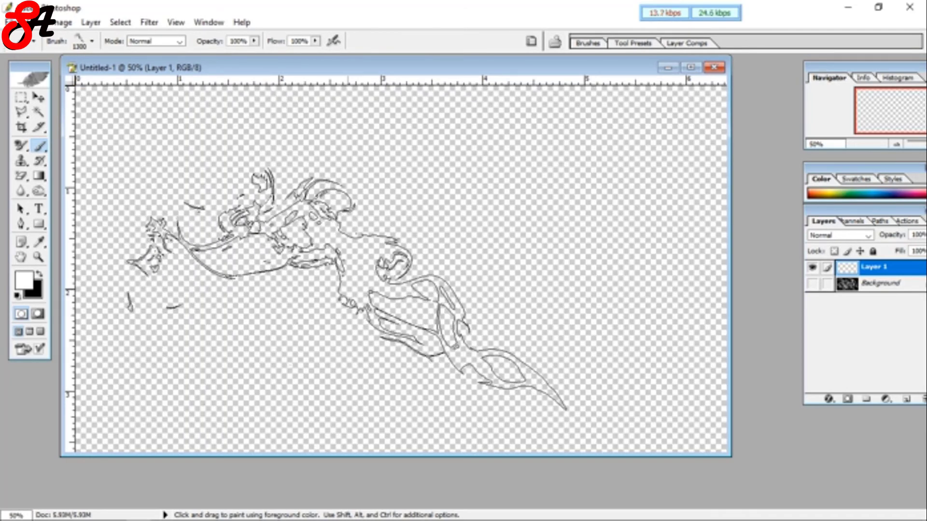
pyautogui.click(346, 288)
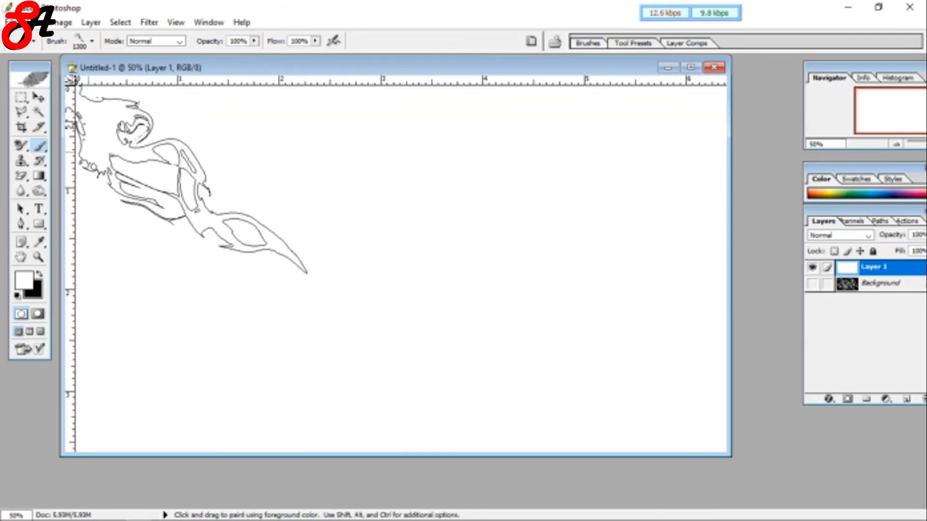
# - Fill the white layer with a linear Spectrum gradient running slightly diagonally from the canvas's left edge to its right edge
pyautogui.click(38, 176)
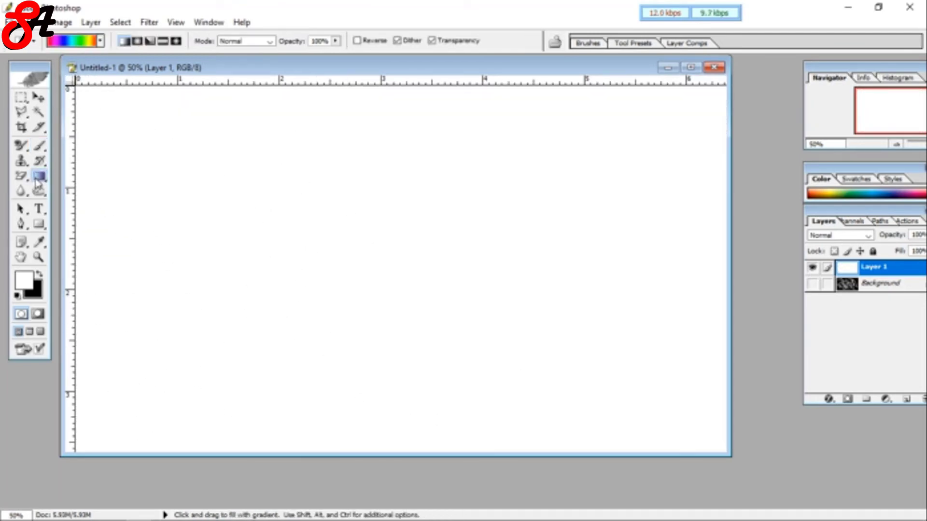
pyautogui.click(70, 44)
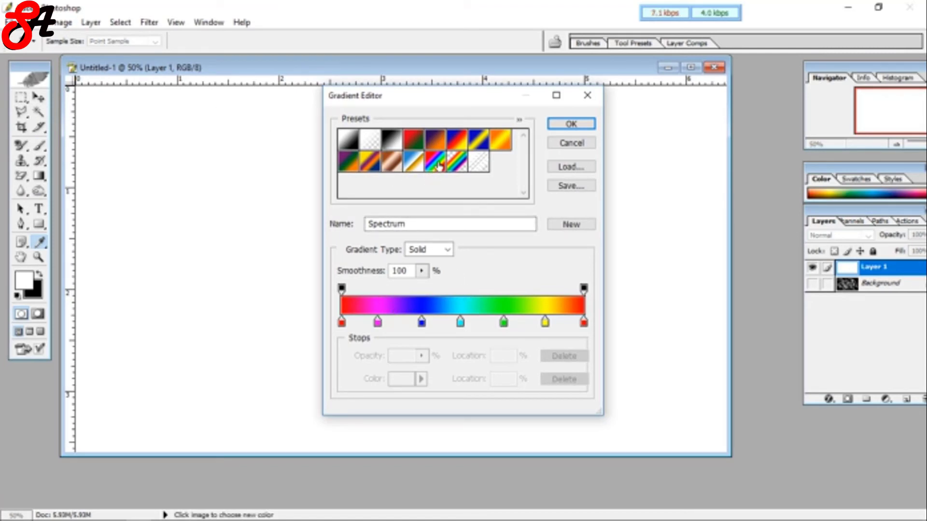
pyautogui.click(574, 125)
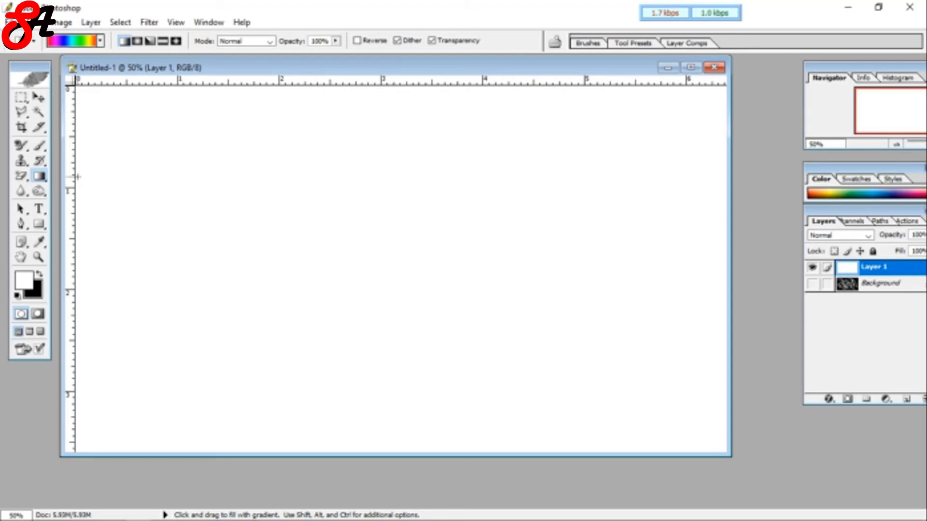
pyautogui.moveTo(77, 178); pyautogui.dragTo(729, 295)
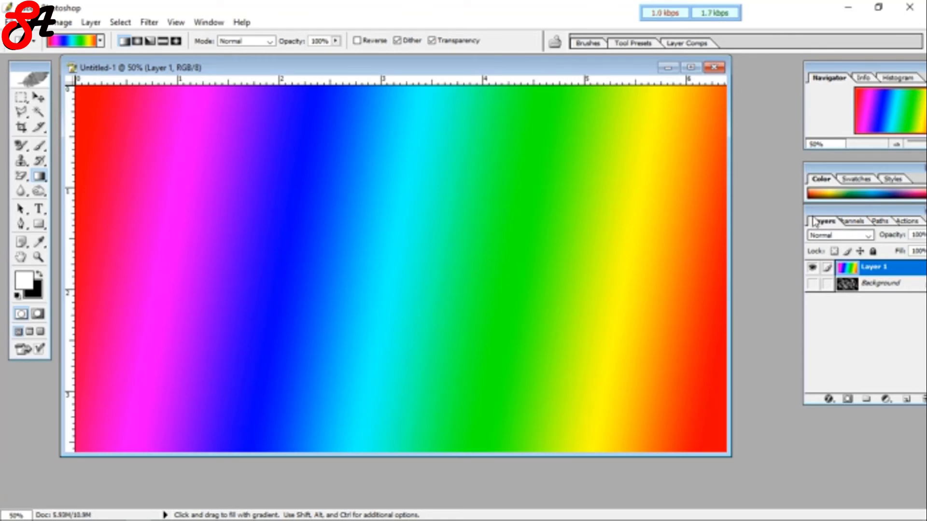
# - Set the gradient layer's blend mode to Color and show the Background layer again
pyautogui.click(867, 236)
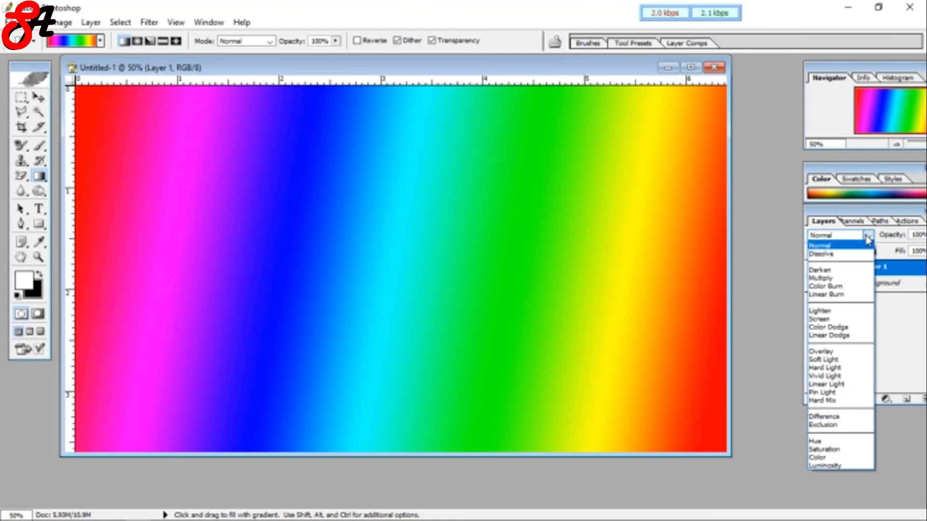
pyautogui.click(839, 458)
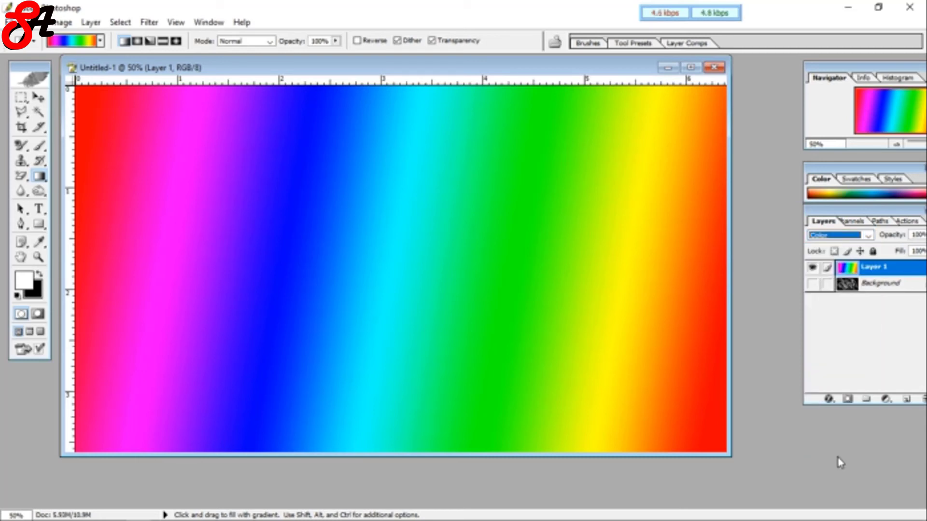
pyautogui.click(810, 285)
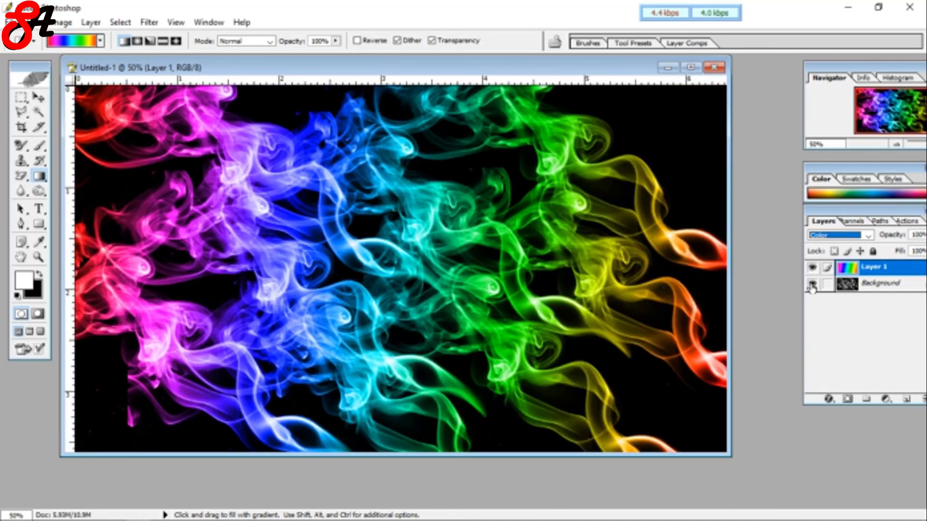